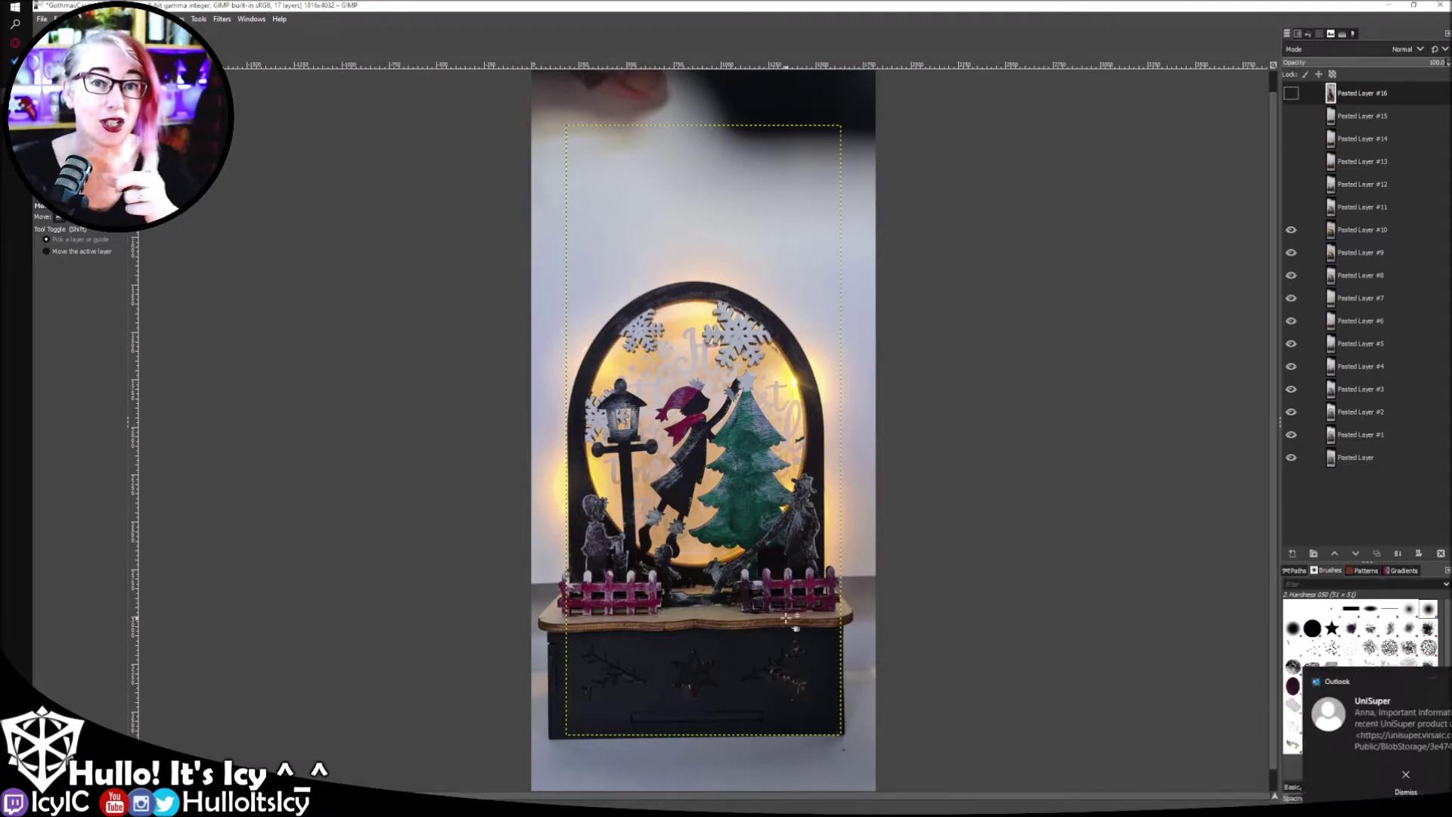
# - Dismiss the Outlook notification and close the Outlook window
pyautogui.click(1335, 774)
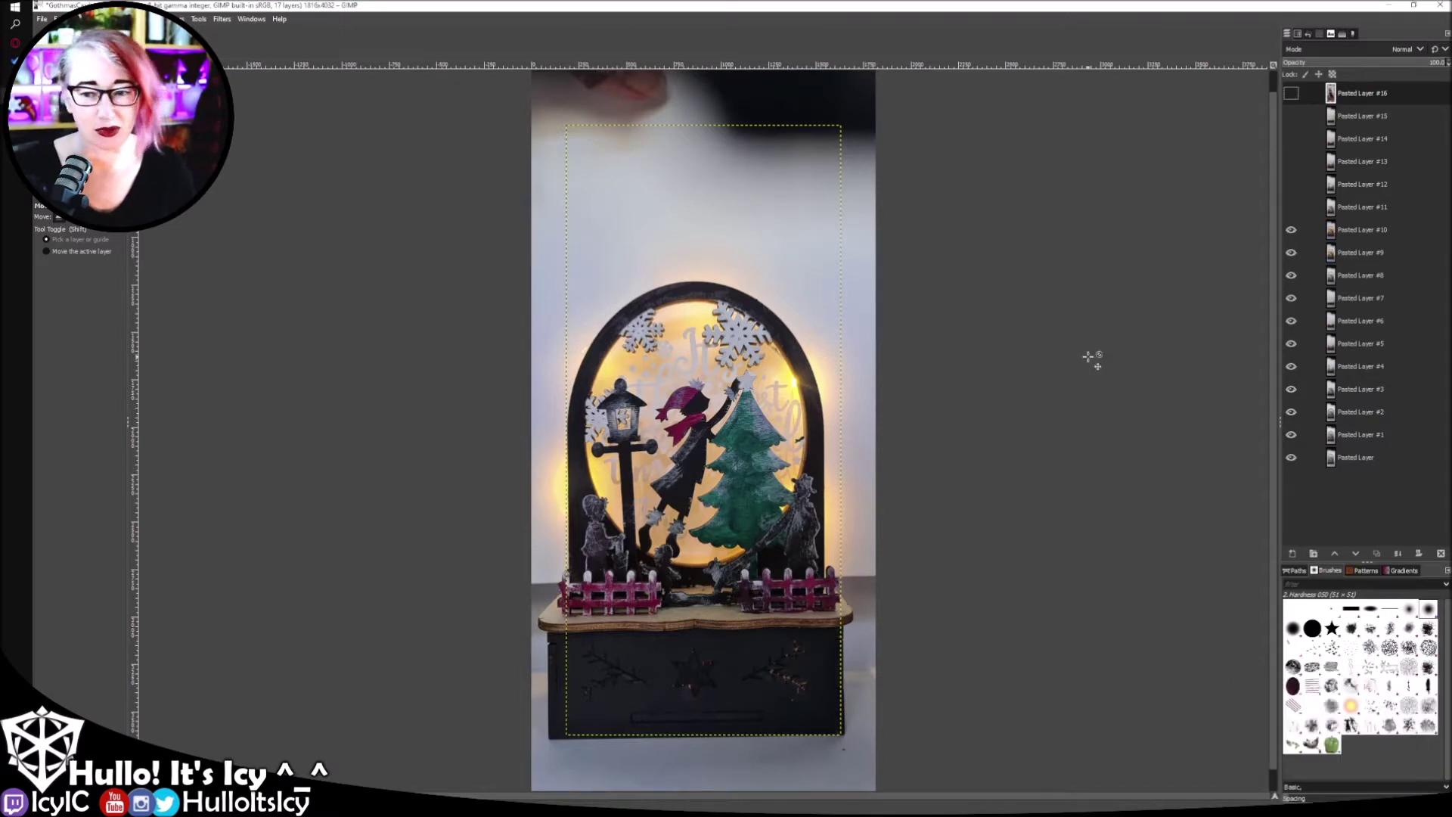
pyautogui.rightClick(16, 227)
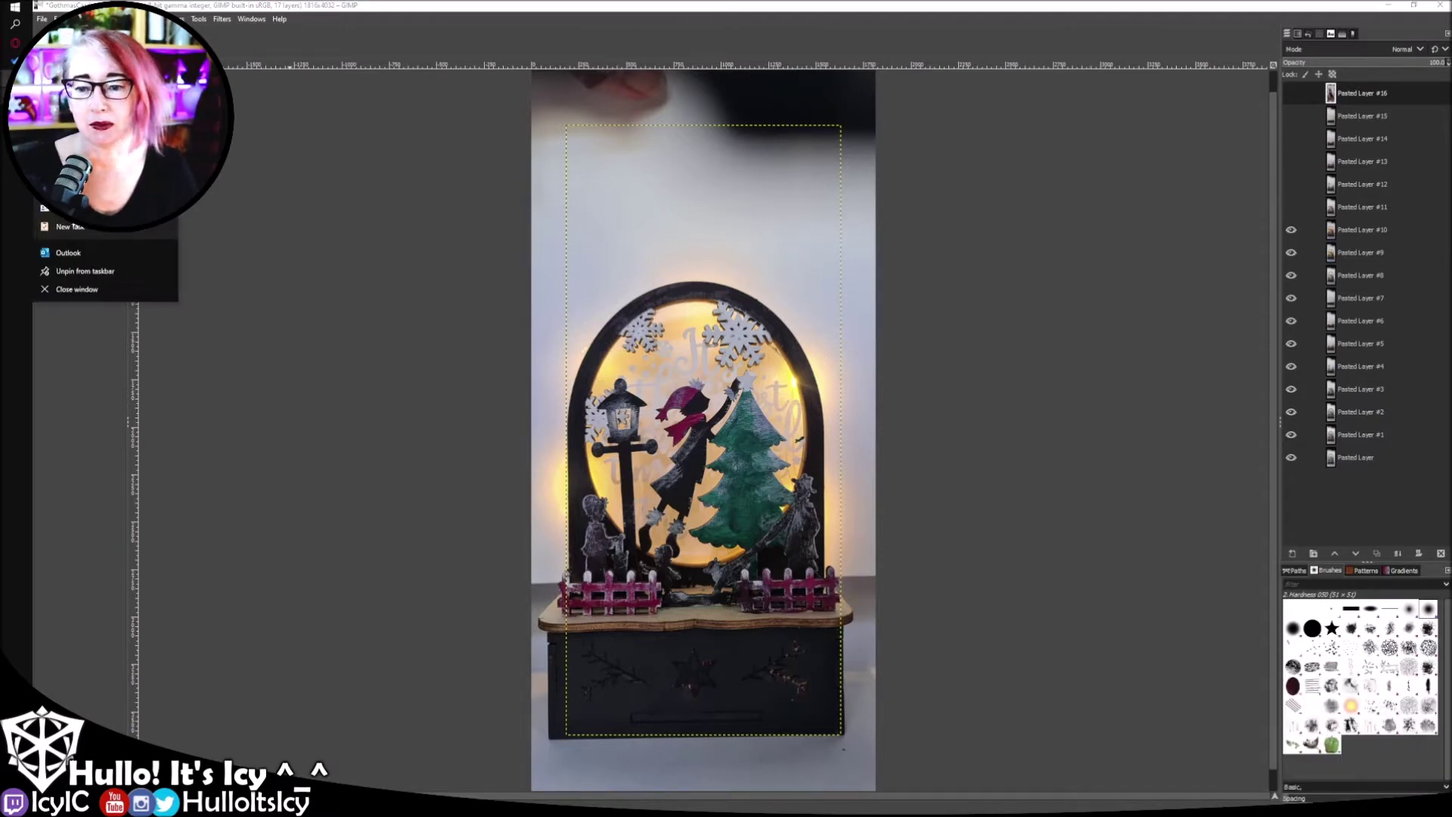
pyautogui.click(77, 289)
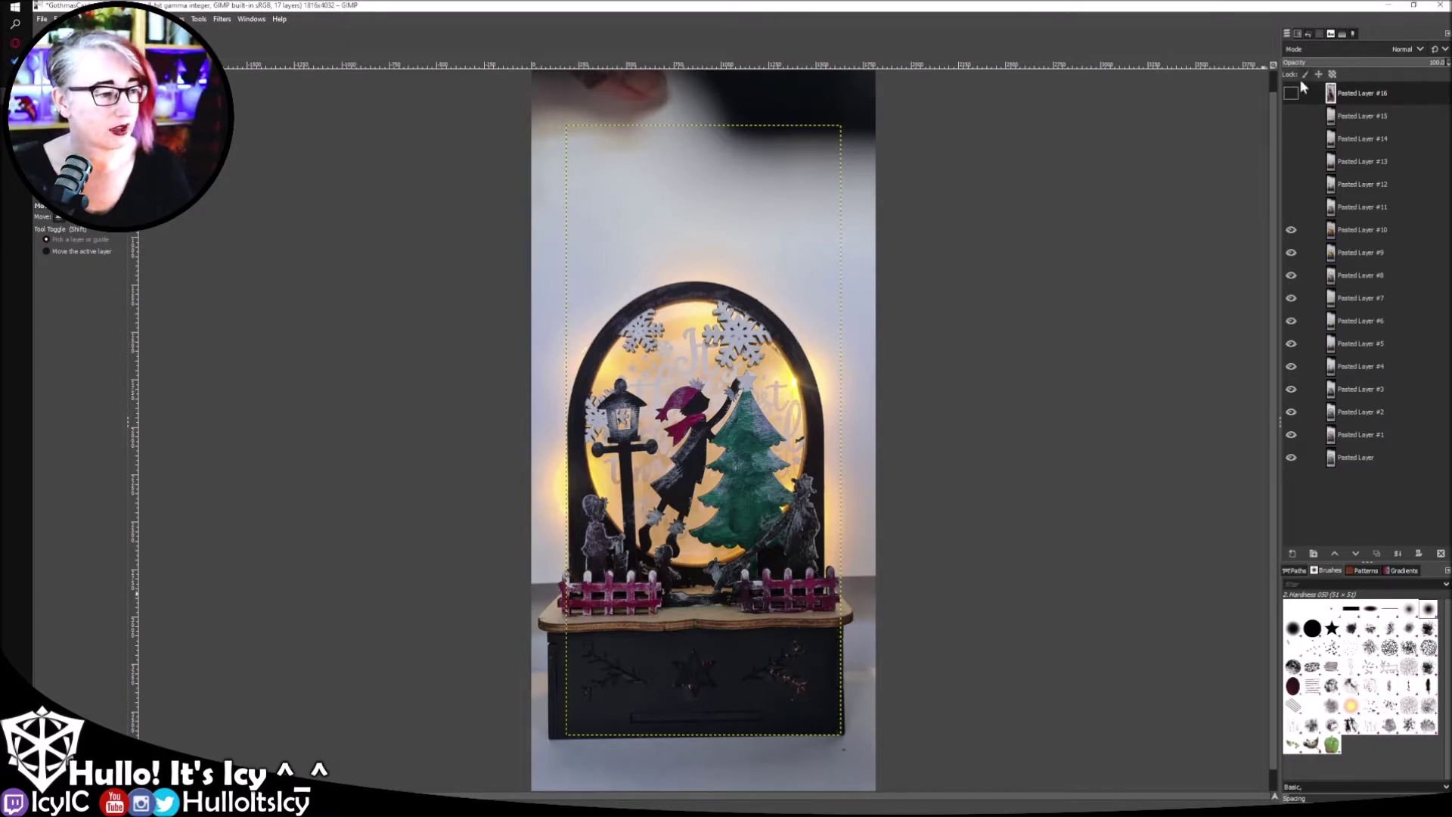
# - Hide the visible layers one by one, from Pasted Layer #10 down to the lowest Pasted Layer
pyautogui.click(1292, 230)
pyautogui.click(1291, 252)
pyautogui.click(1291, 277)
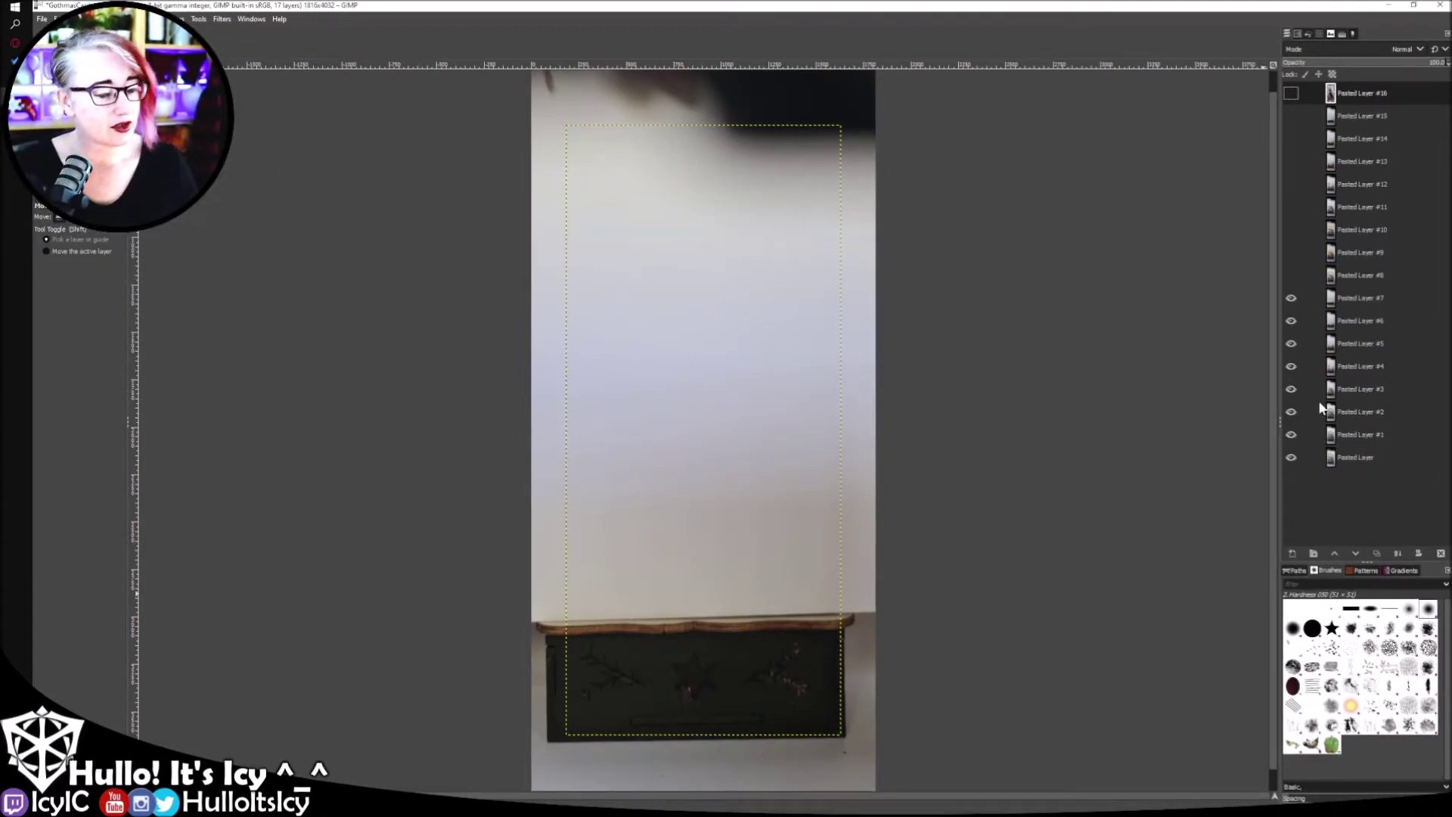
pyautogui.click(1292, 299)
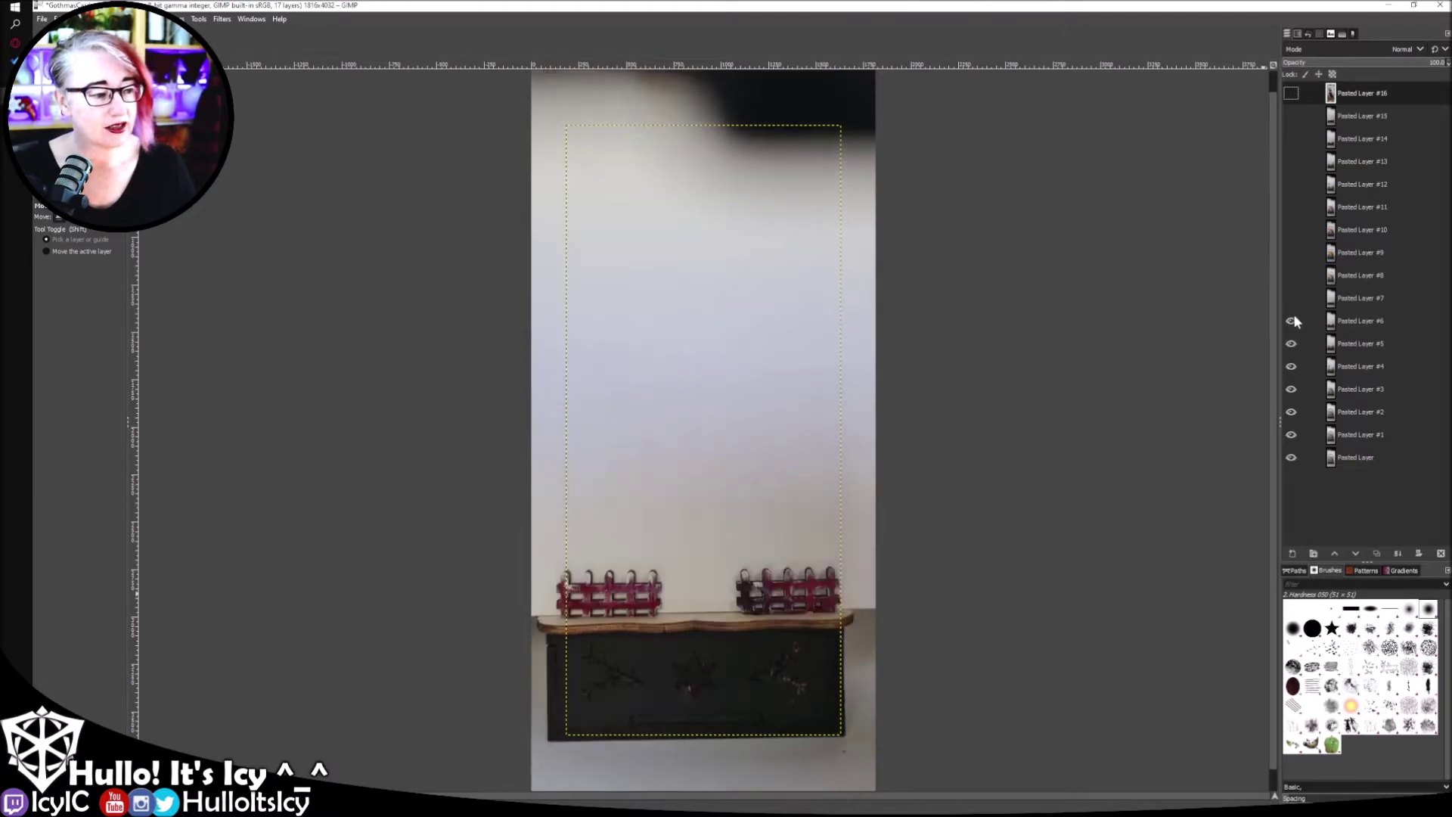
pyautogui.click(1291, 322)
pyautogui.click(1291, 352)
pyautogui.click(1292, 370)
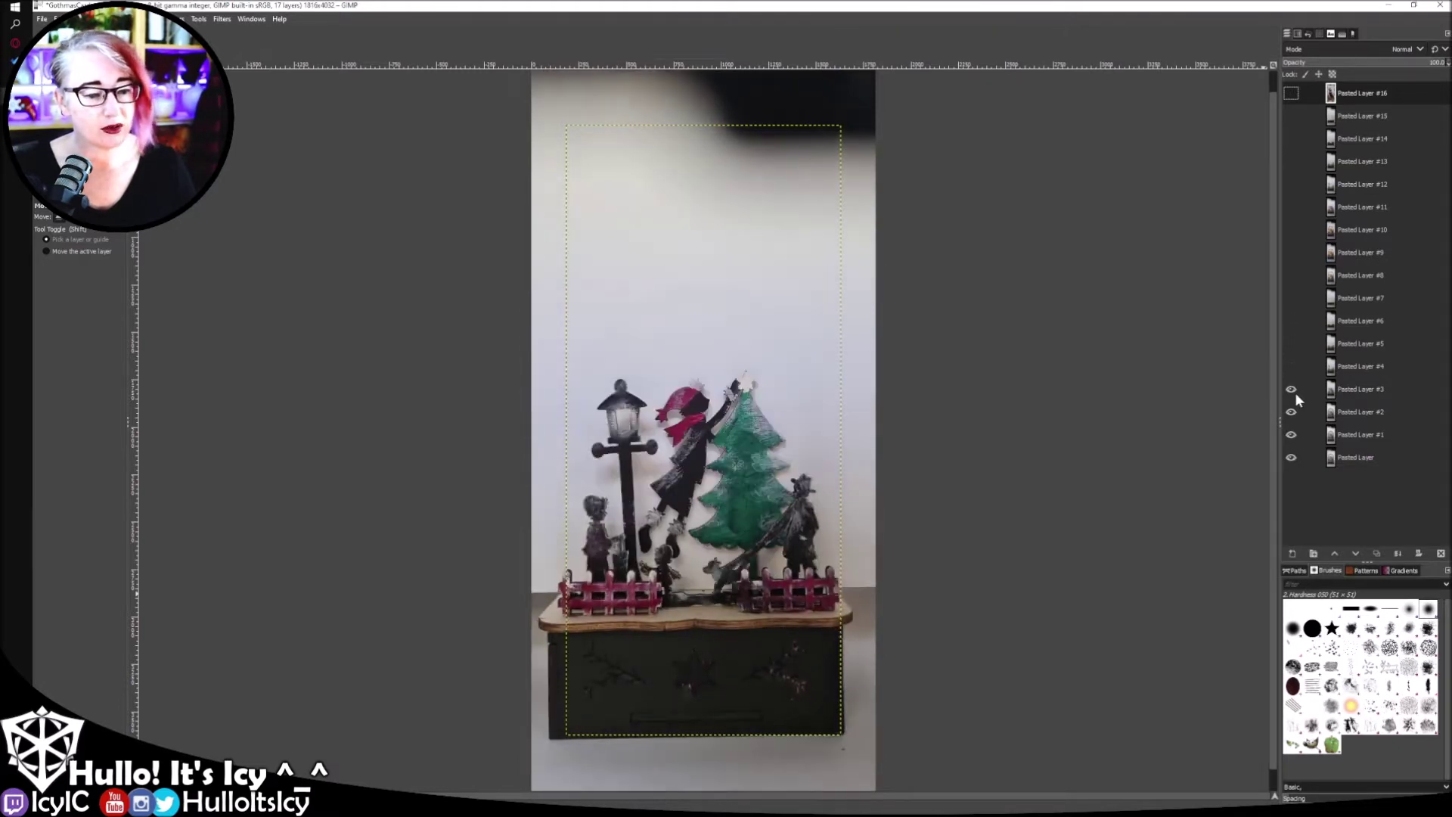
pyautogui.click(1295, 391)
pyautogui.click(1295, 413)
pyautogui.click(1292, 436)
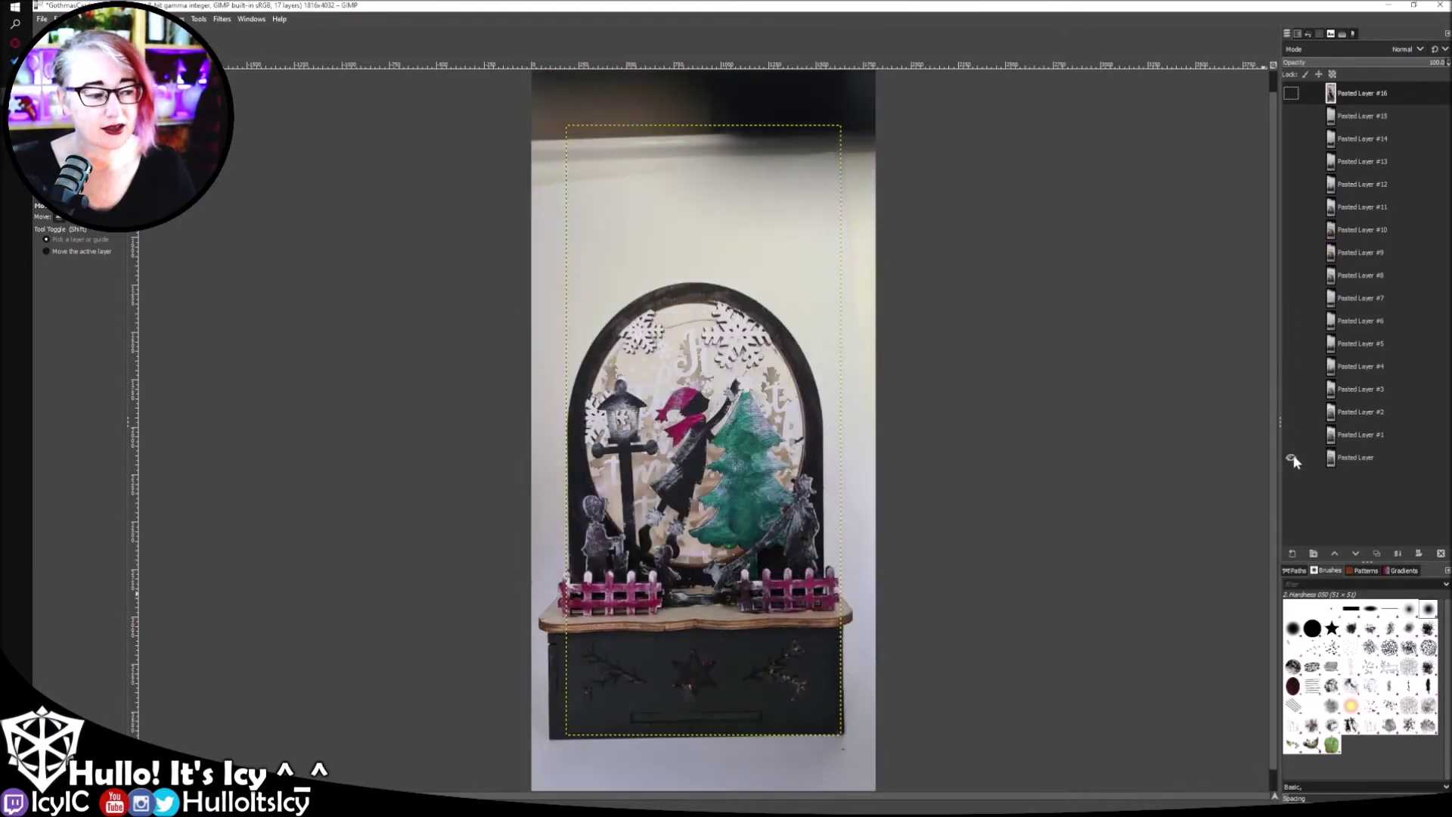
pyautogui.click(1292, 458)
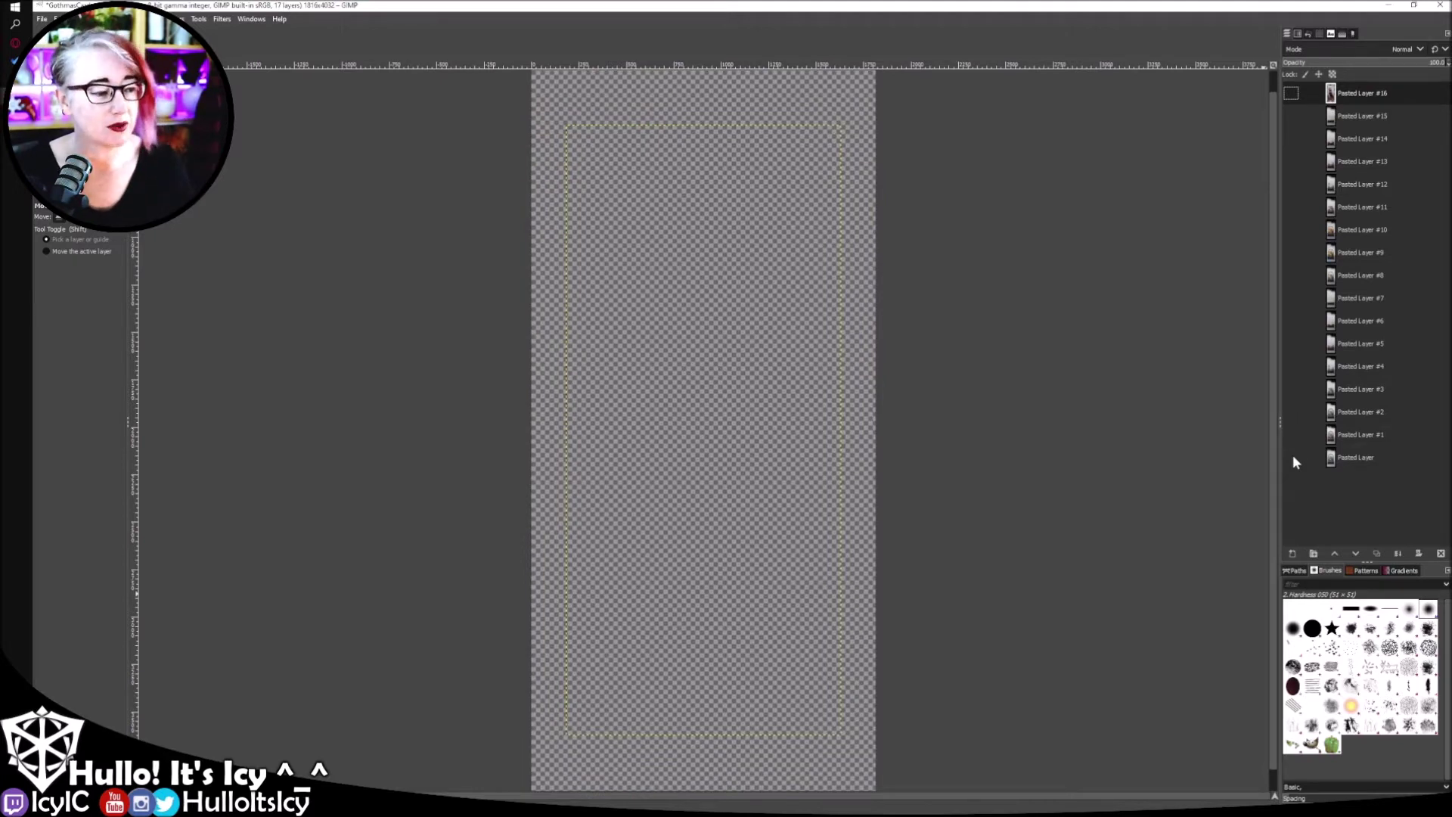
# - Make the layers visible again one by one, from the lowest Pasted Layer up to Pasted Layer #10
pyautogui.click(1292, 458)
pyautogui.click(1292, 435)
pyautogui.click(1292, 412)
pyautogui.click(1292, 389)
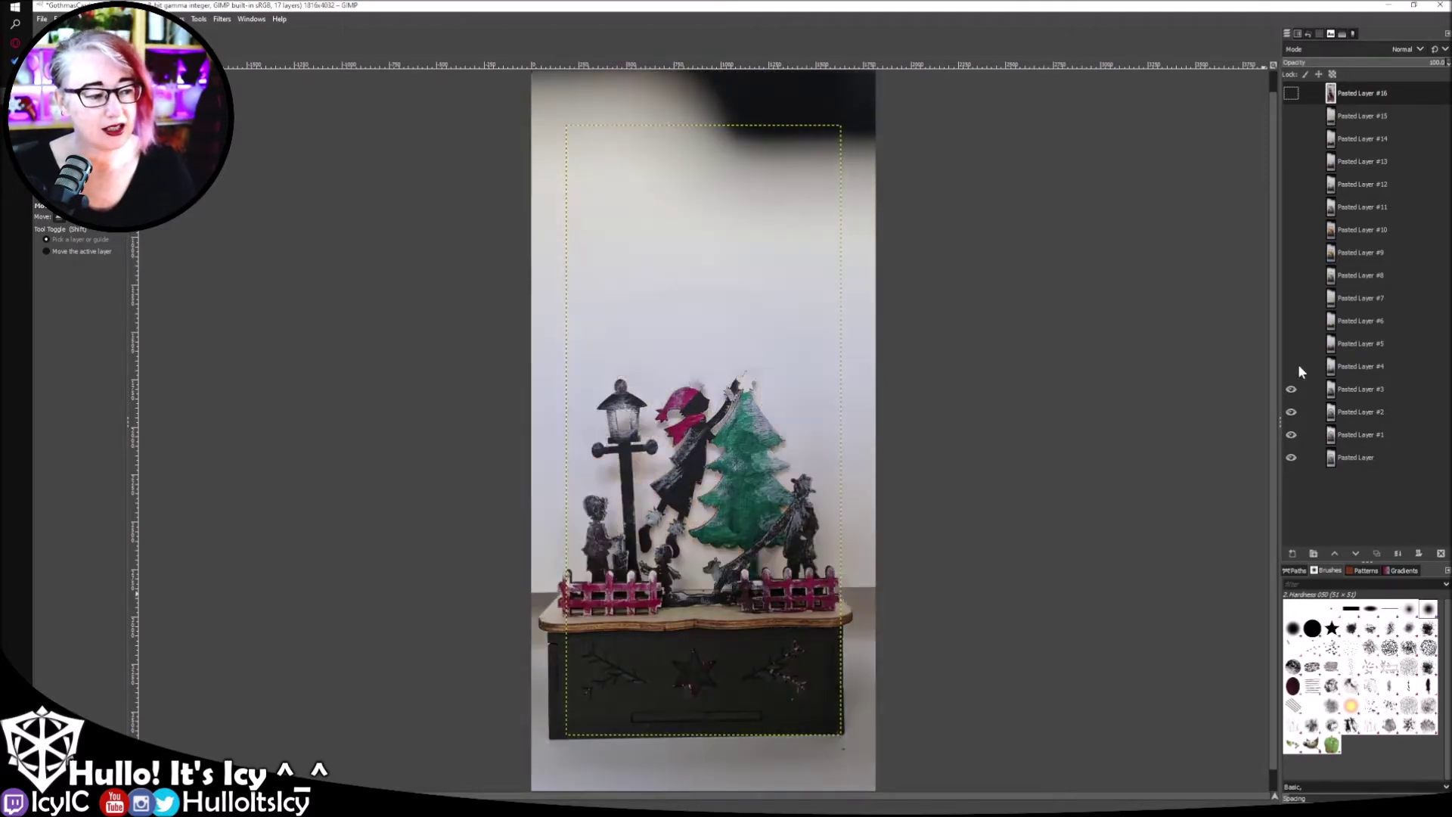
pyautogui.click(1295, 367)
pyautogui.click(1291, 367)
pyautogui.click(1292, 344)
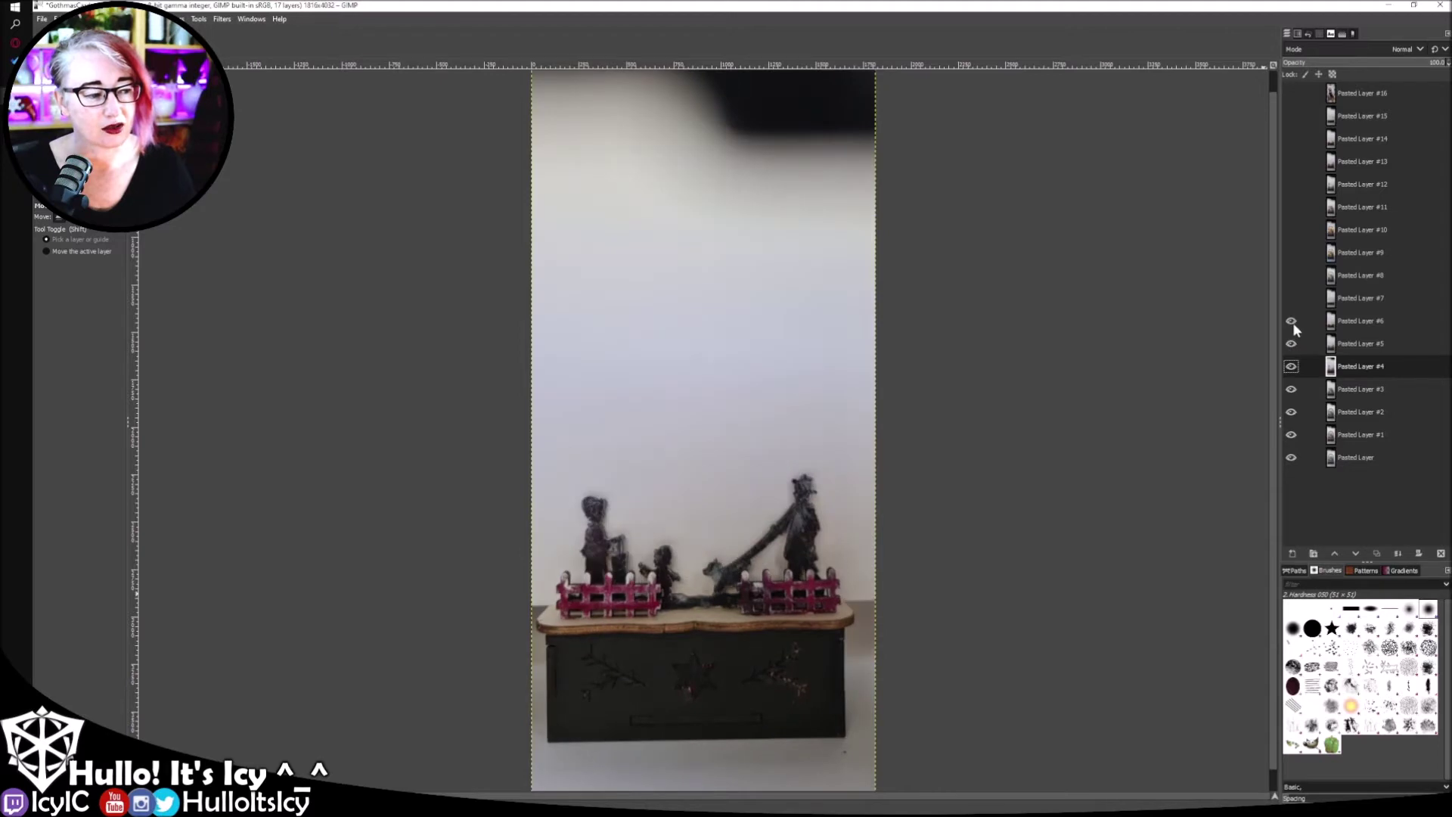
pyautogui.click(1292, 322)
pyautogui.click(1291, 298)
pyautogui.click(1292, 272)
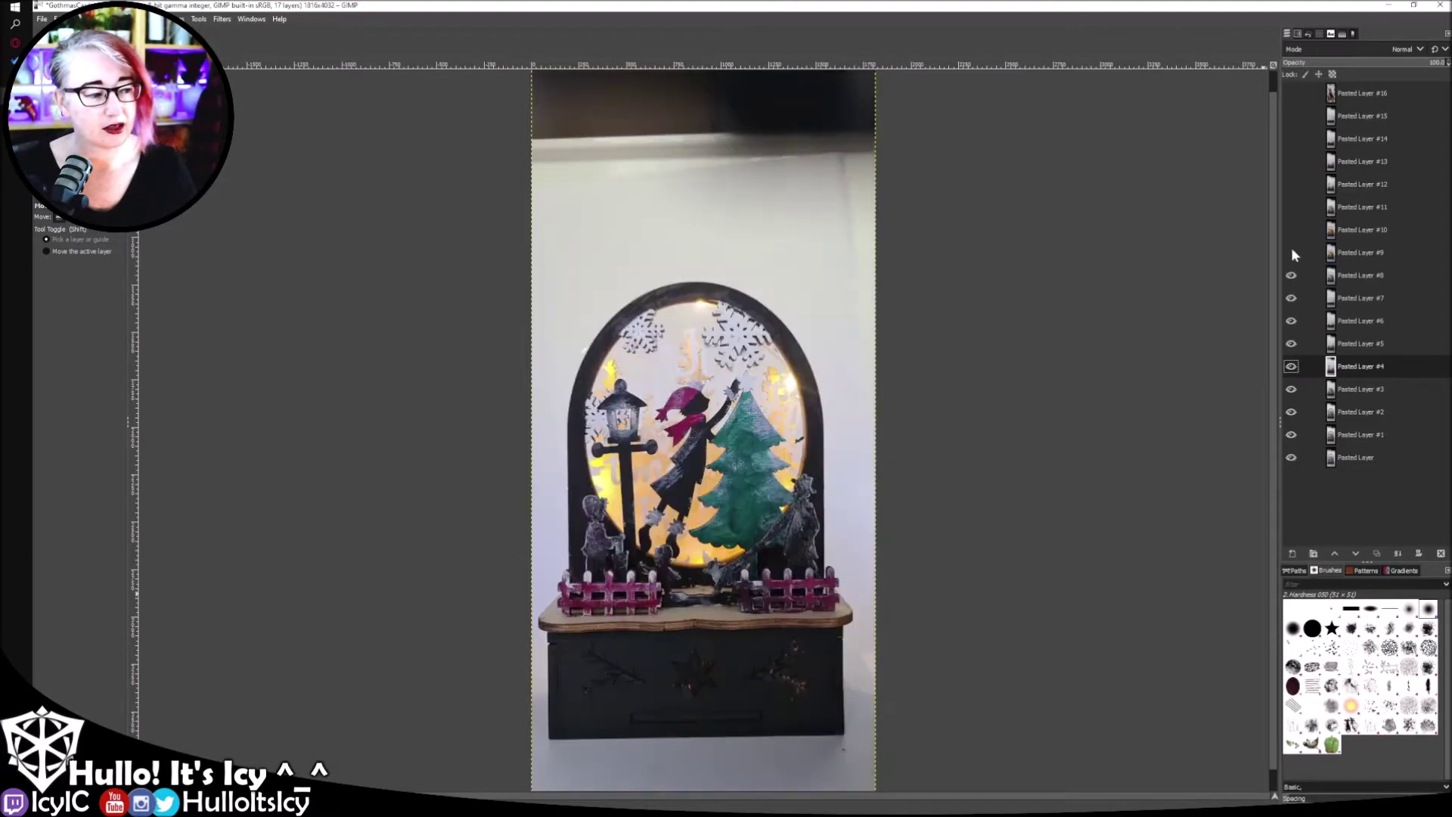
pyautogui.click(1291, 250)
pyautogui.click(1292, 230)
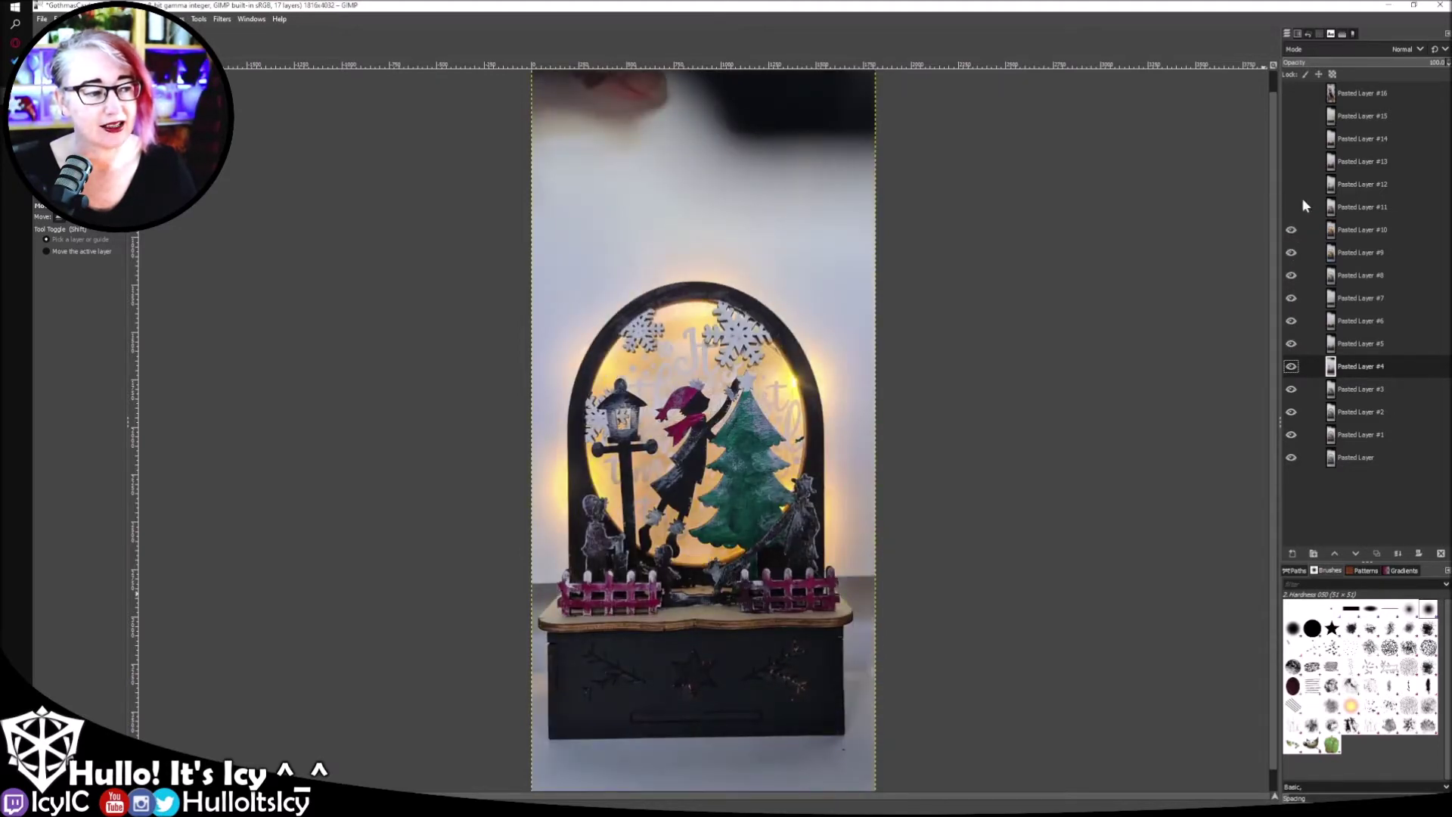
# - Show the remaining hidden layers, from Pasted Layer #11 up to the costume photo on Pasted Layer #16
pyautogui.click(1291, 207)
pyautogui.click(1292, 184)
pyautogui.click(1291, 162)
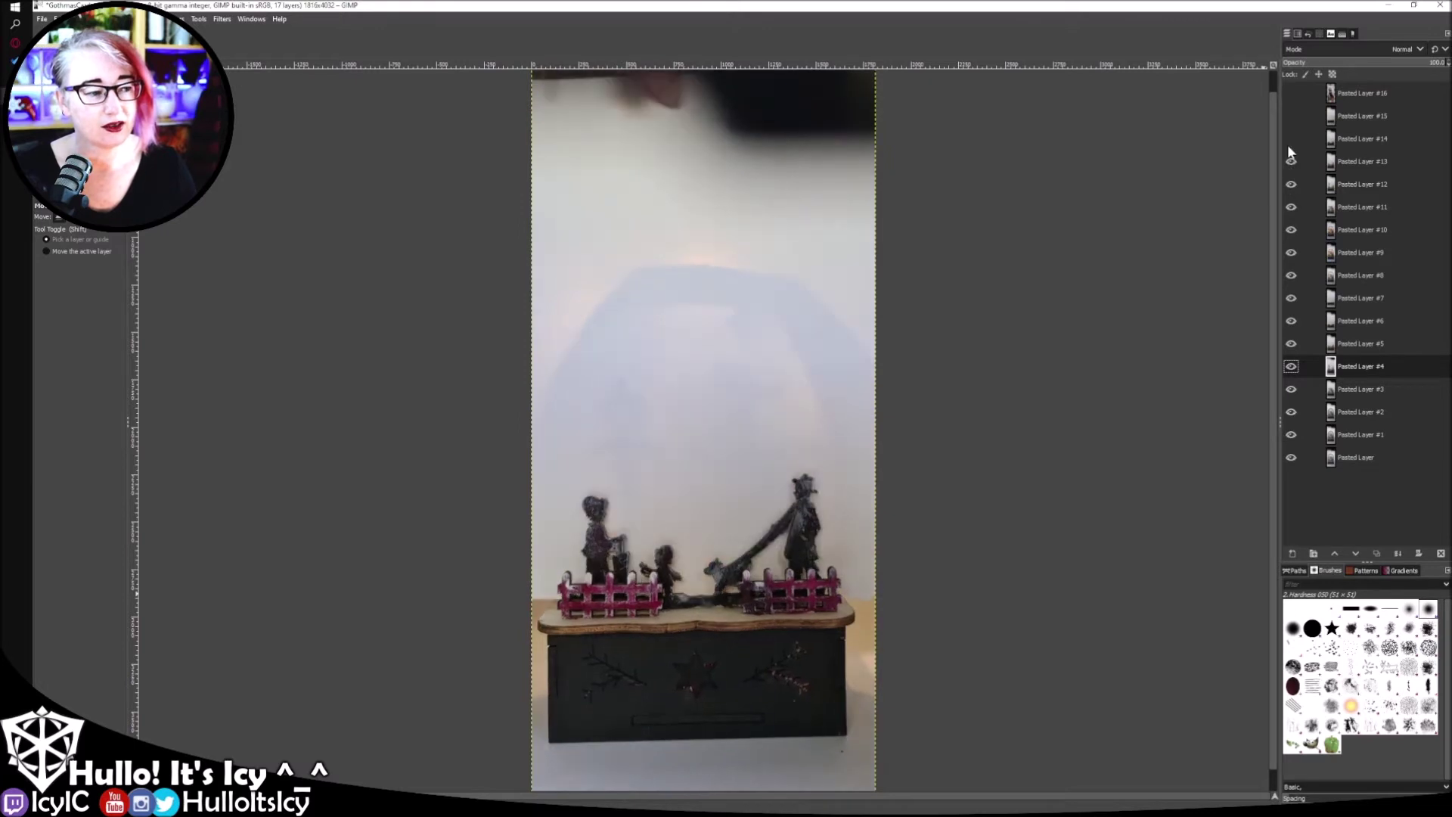
pyautogui.click(1292, 139)
pyautogui.click(1292, 116)
pyautogui.click(1291, 94)
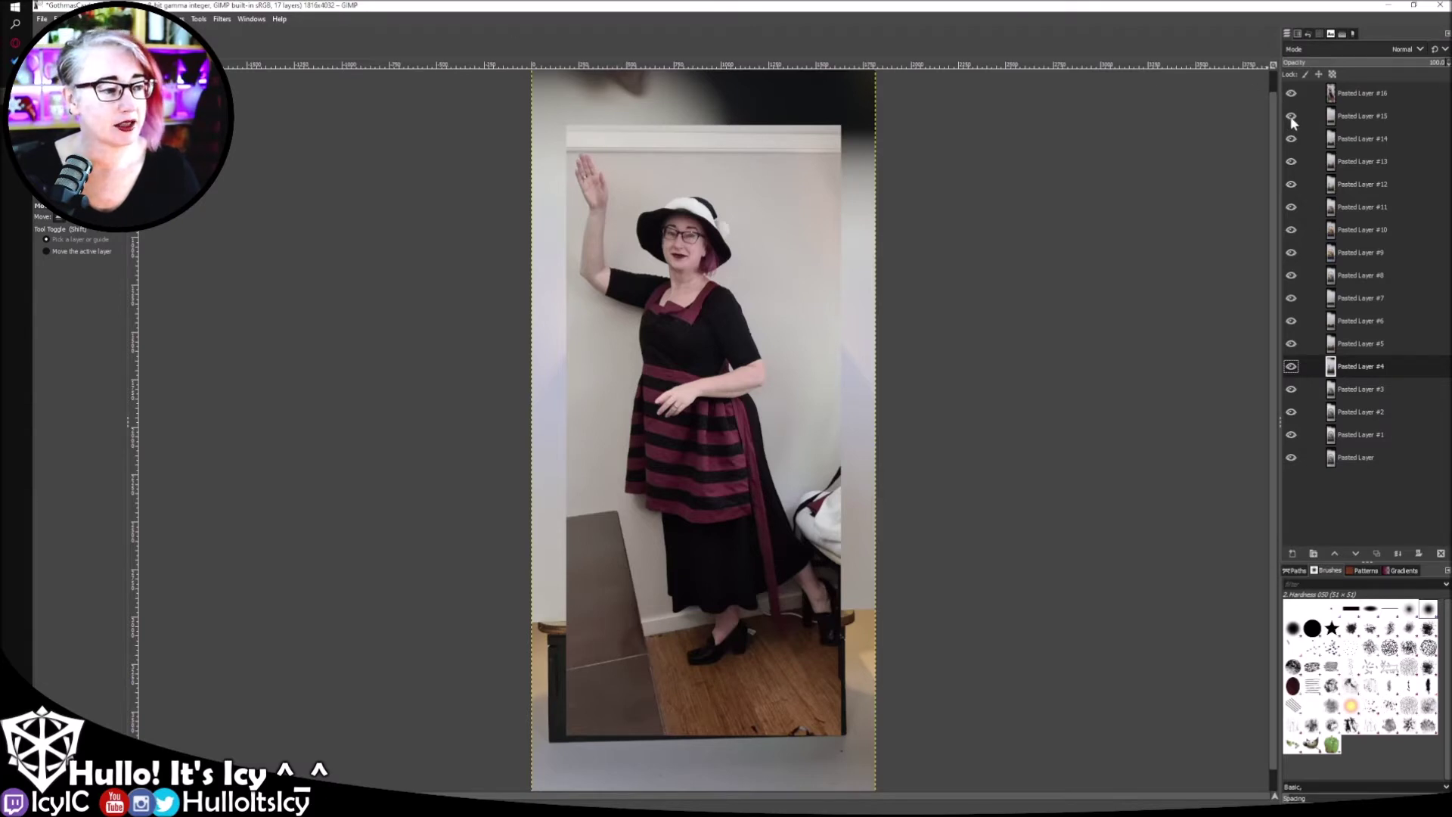
# - Hide every layer below Pasted Layer #16 so that only the costume photo is shown
pyautogui.click(1292, 139)
pyautogui.click(1292, 184)
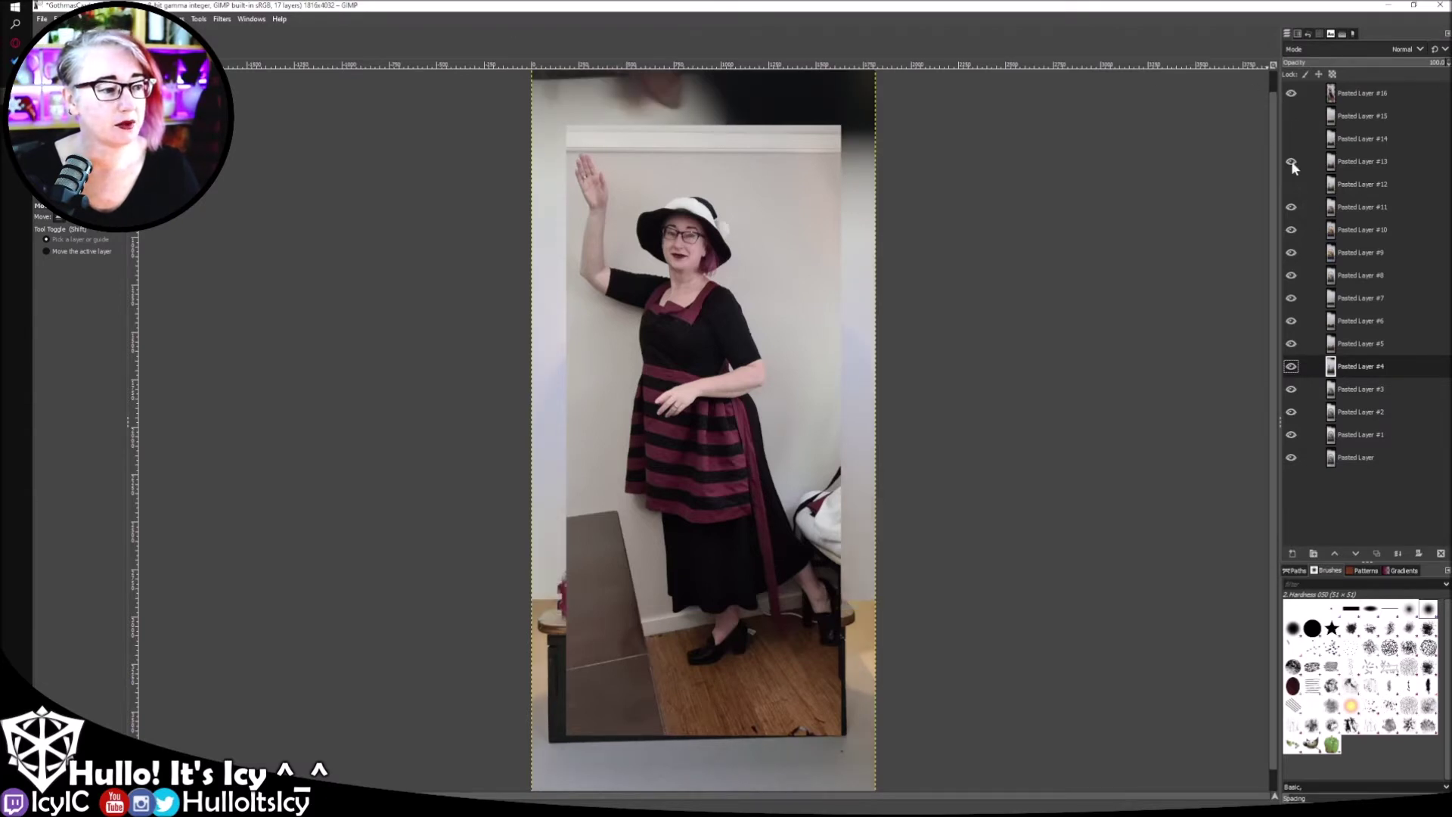
pyautogui.click(1291, 206)
pyautogui.click(1292, 229)
pyautogui.click(1291, 252)
pyautogui.click(1291, 275)
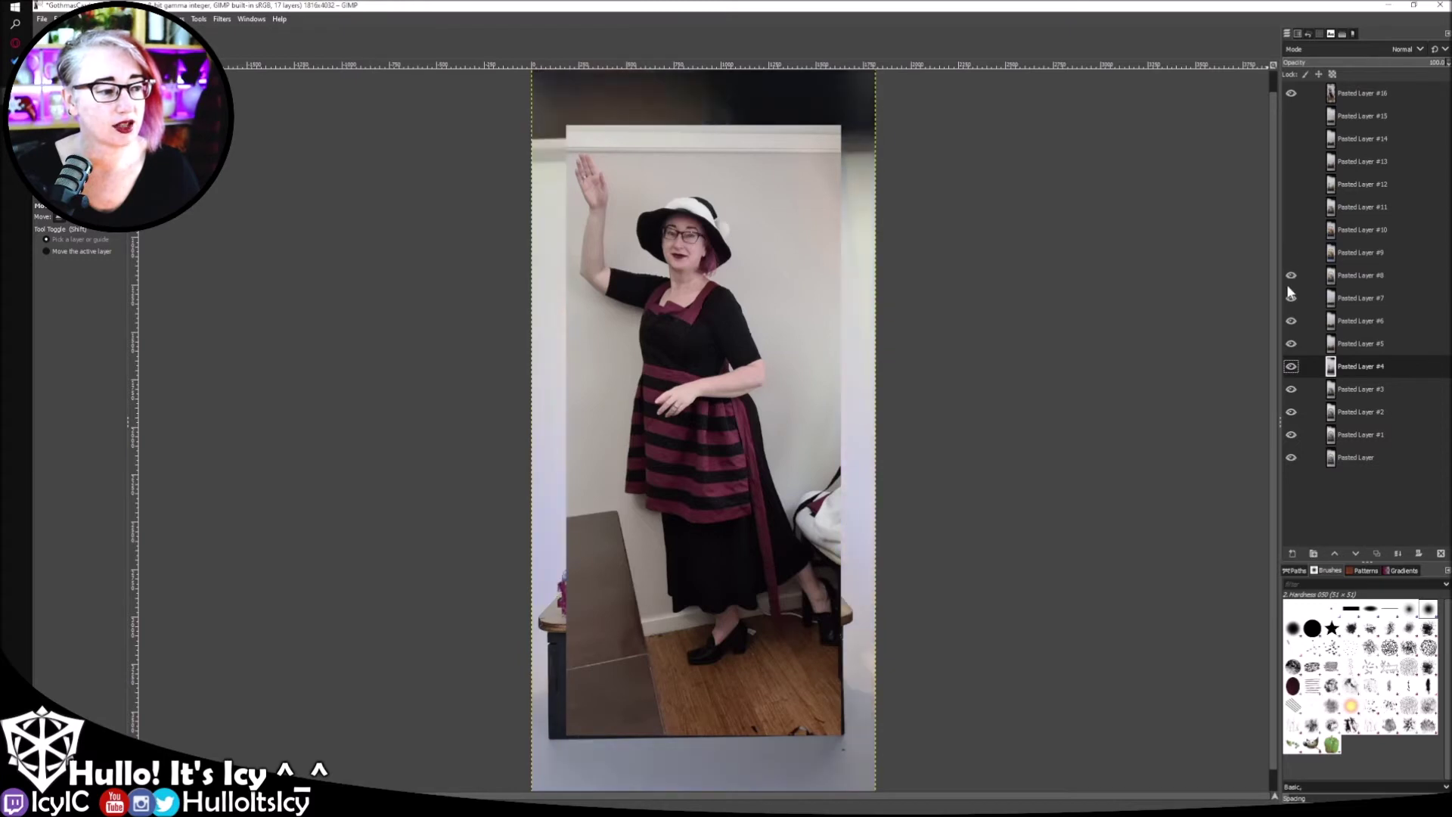
pyautogui.click(1290, 297)
pyautogui.click(1291, 321)
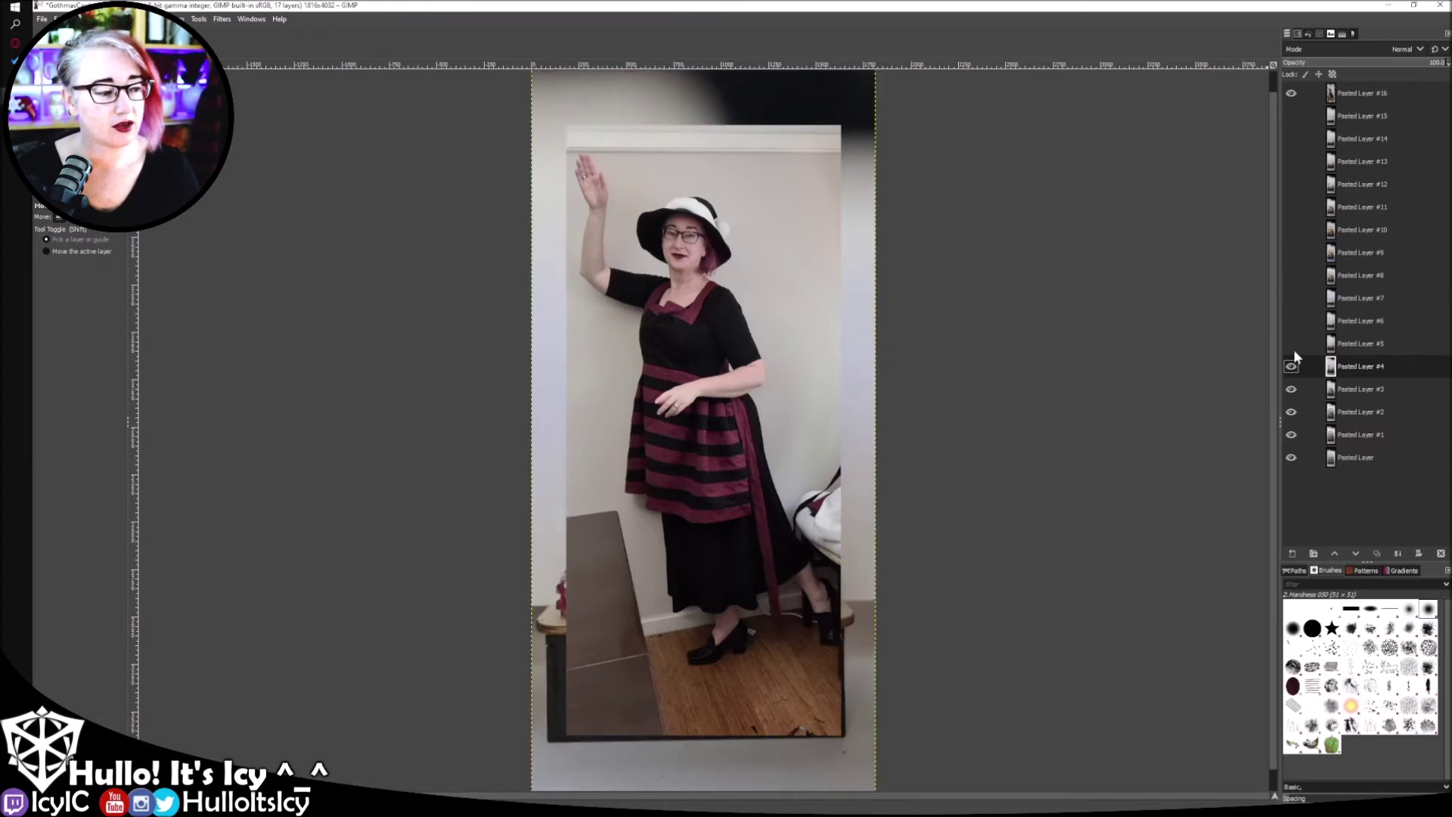
pyautogui.click(1291, 367)
pyautogui.click(1292, 411)
pyautogui.click(1293, 435)
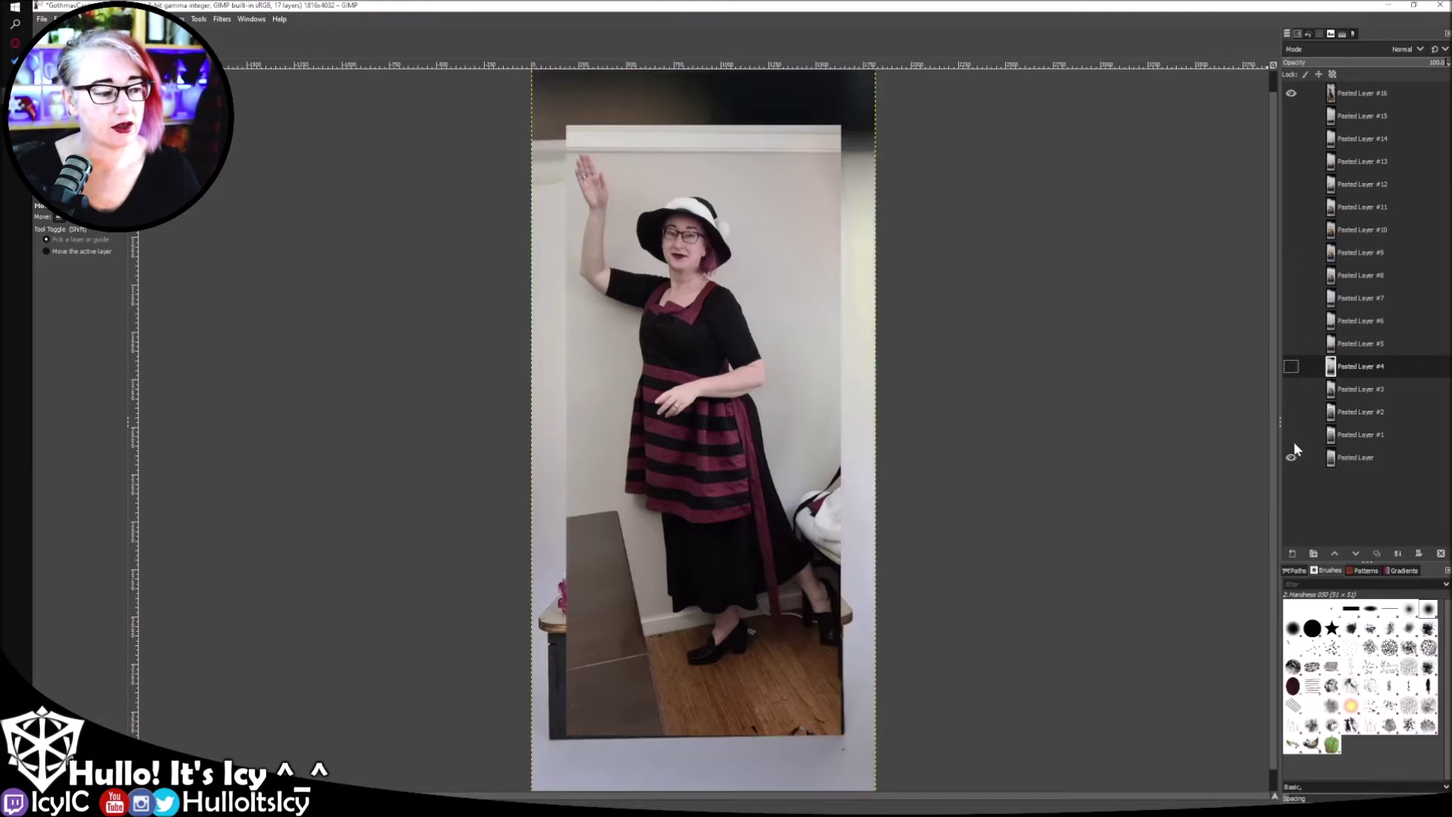
pyautogui.click(1292, 457)
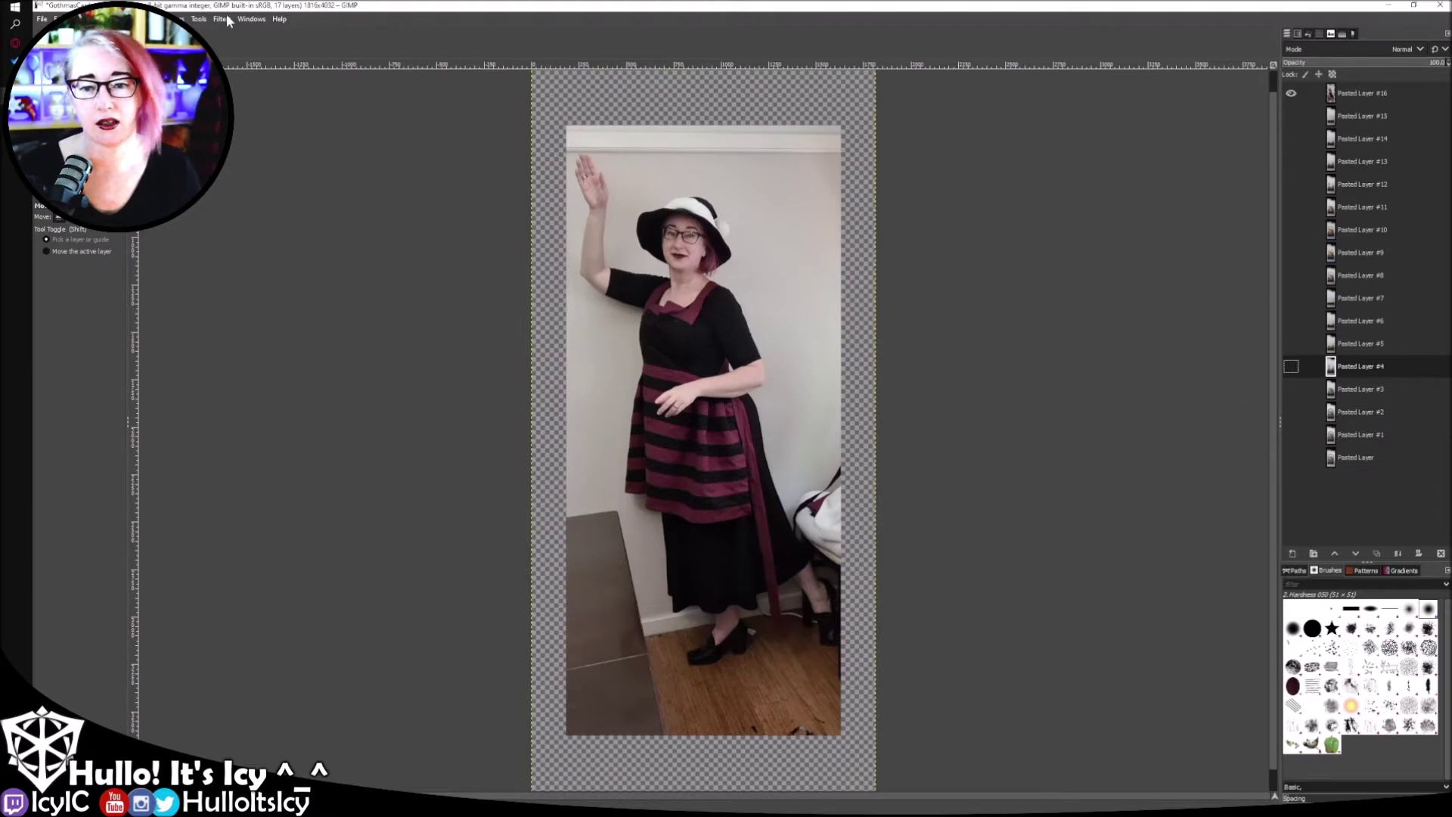
# - Zoom the canvas to 1:1 (100%) and bring the woman's hat and face into view
pyautogui.click(107, 19)
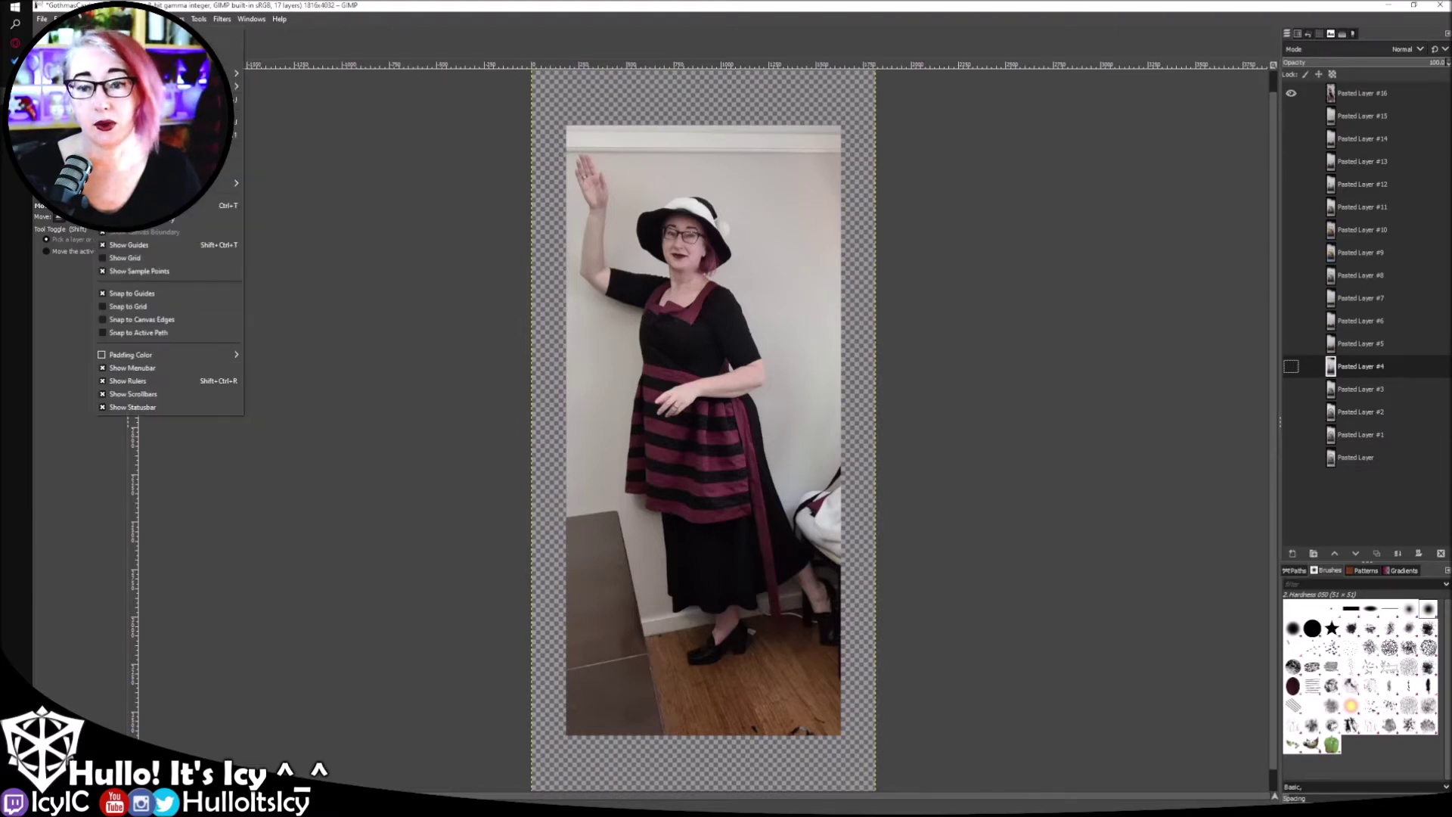
pyautogui.moveTo(216, 73)
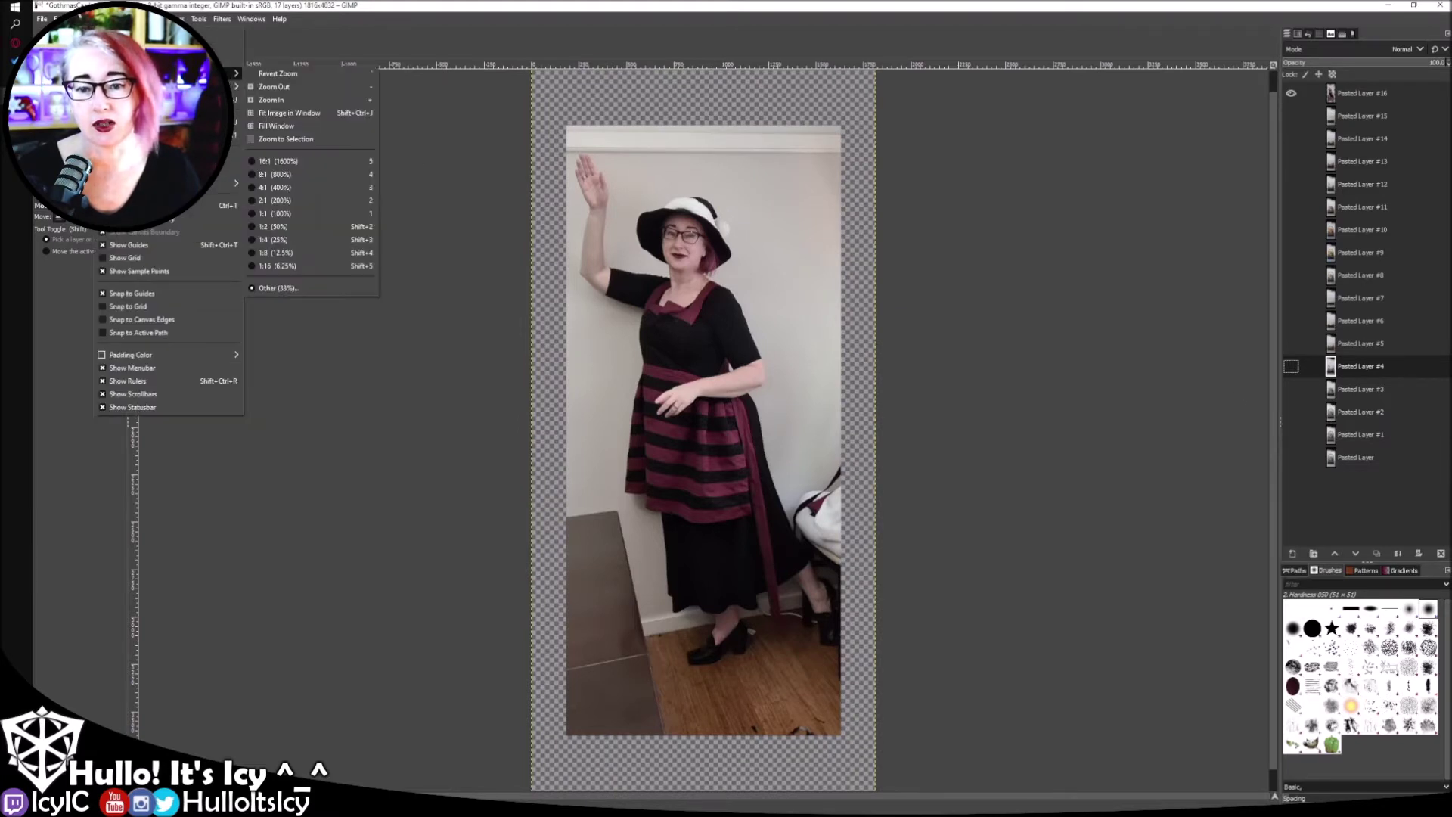
pyautogui.click(309, 212)
pyautogui.scroll(5, 764, 368)
pyautogui.scroll(8, 763, 369)
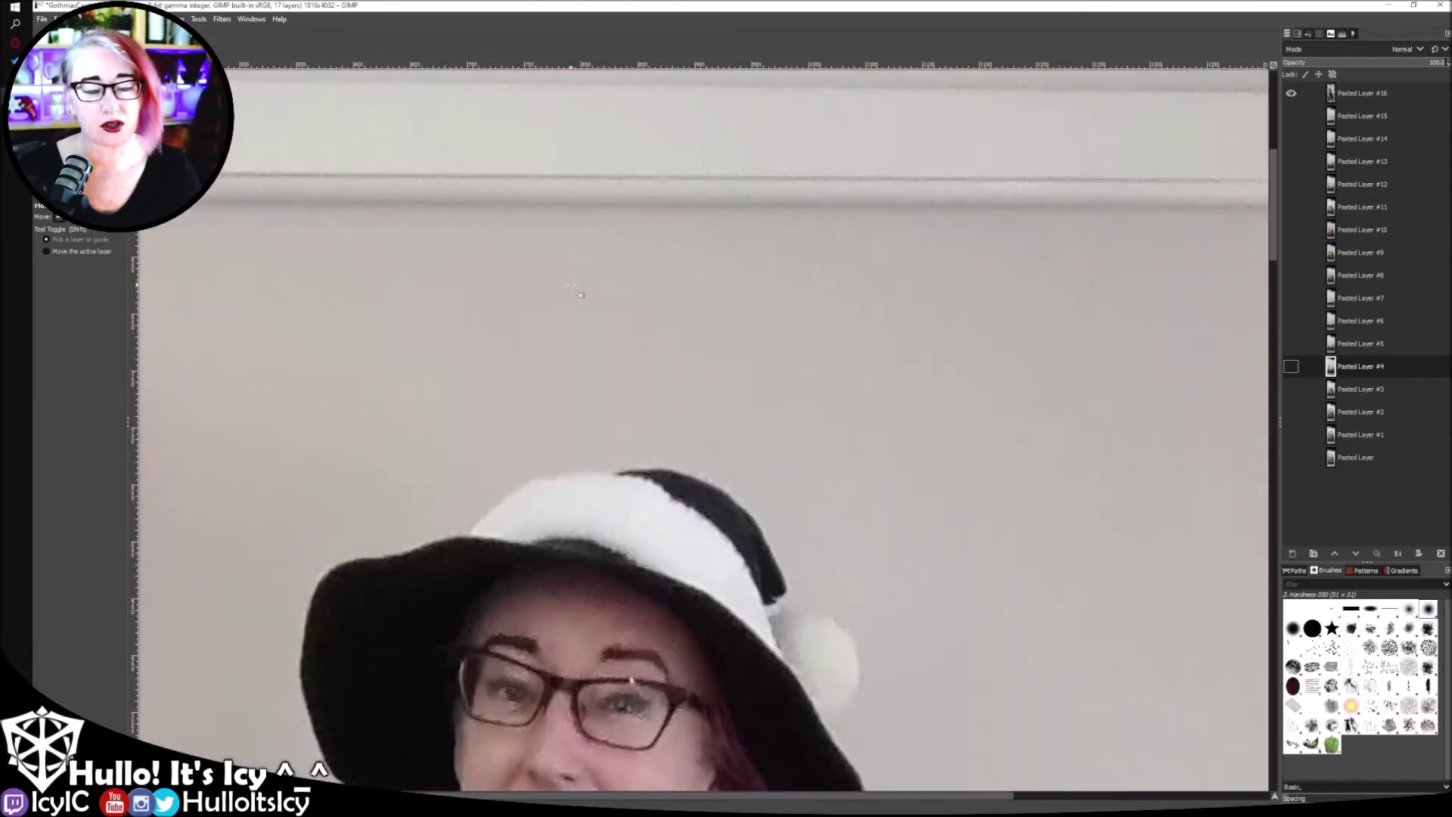